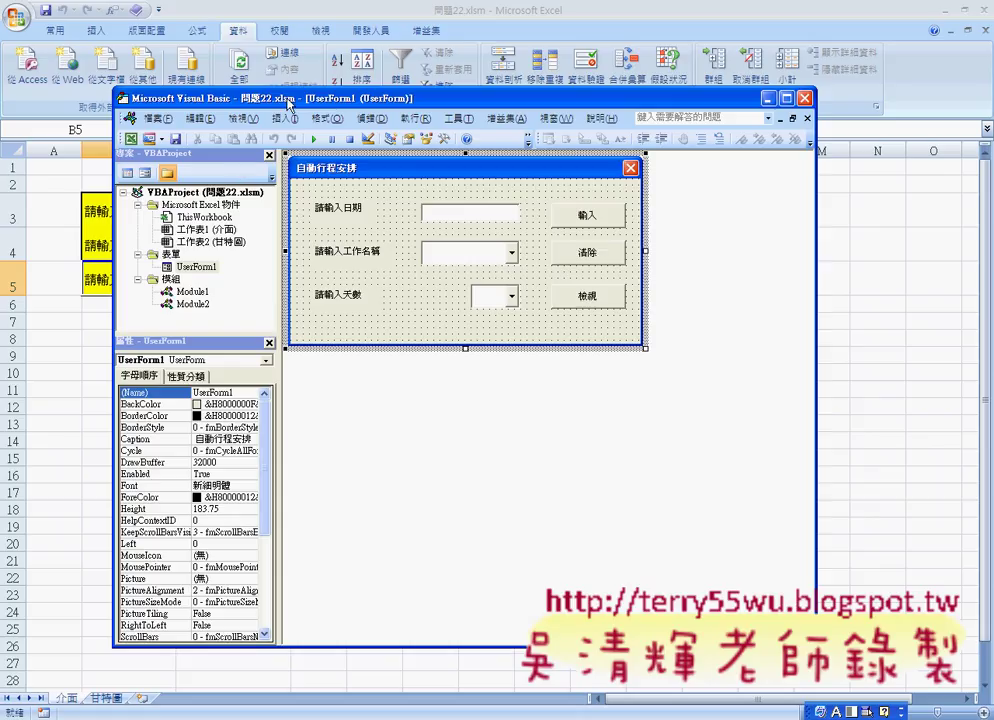
# Move the editor aside and inspect the worksheet's date label B3, date C3 and job name C4
pyautogui.moveTo(353, 102); pyautogui.dragTo(606, 97)
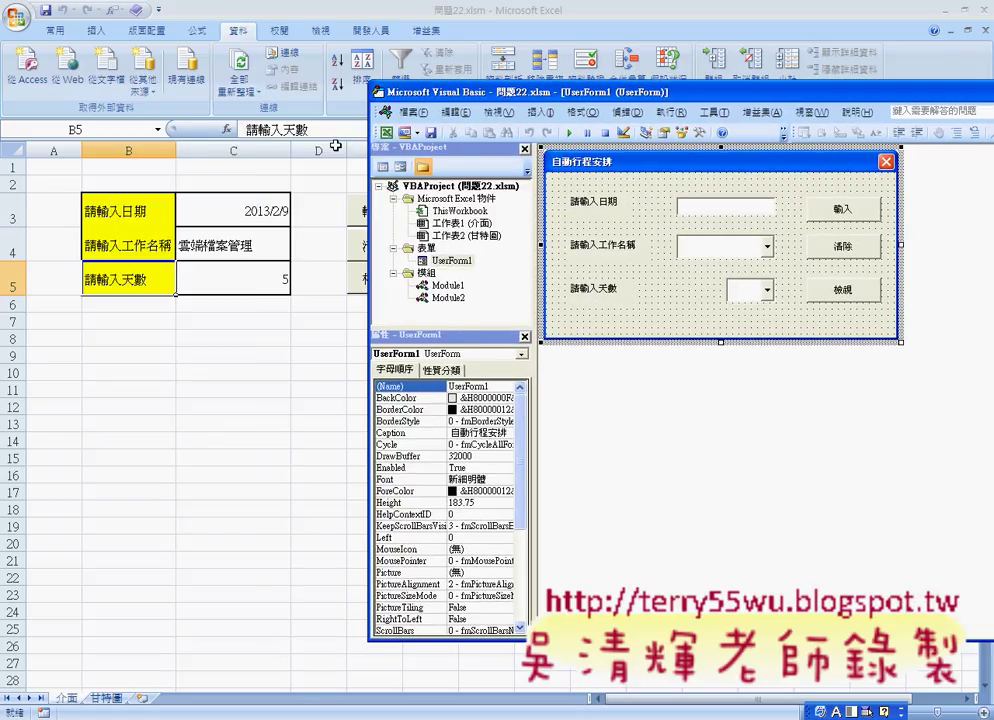
pyautogui.click(146, 350)
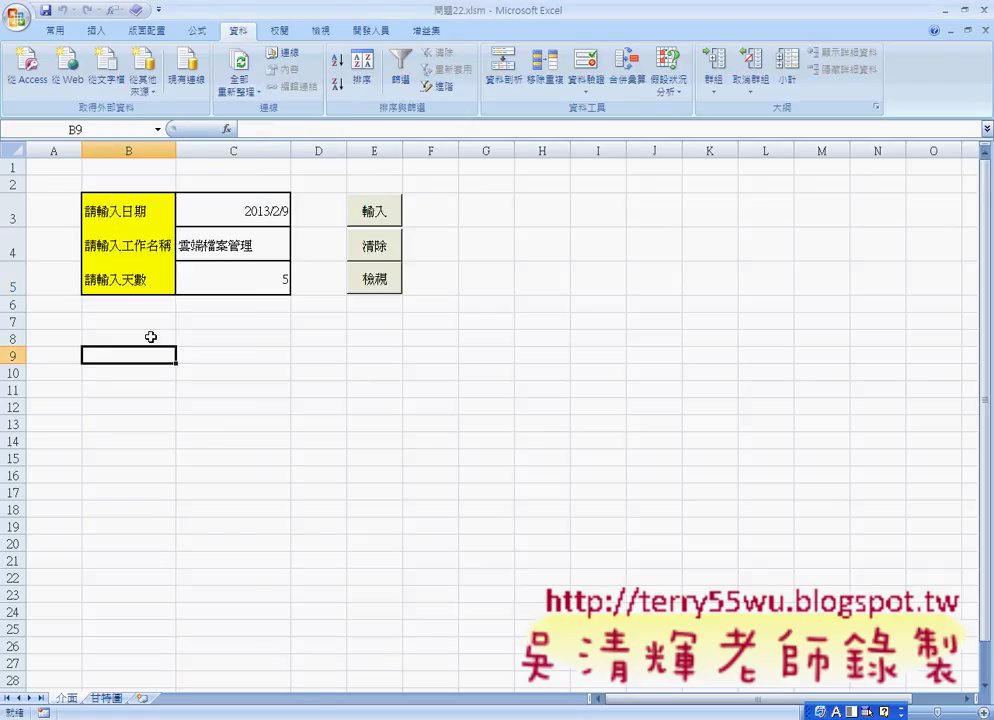
pyautogui.click(136, 210)
pyautogui.click(217, 215)
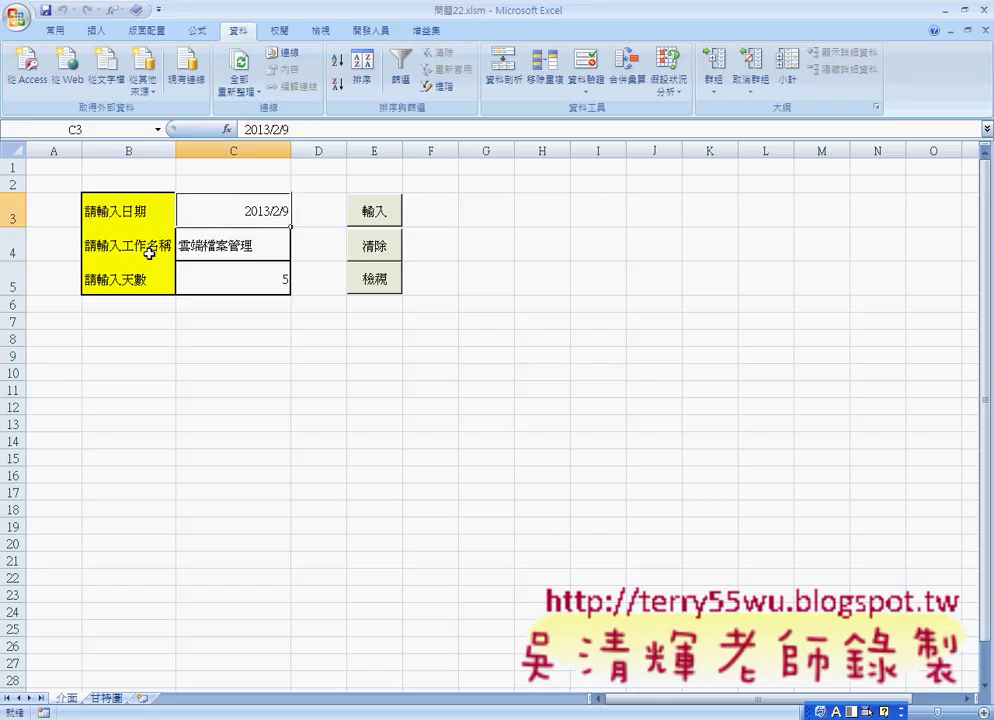
pyautogui.click(215, 250)
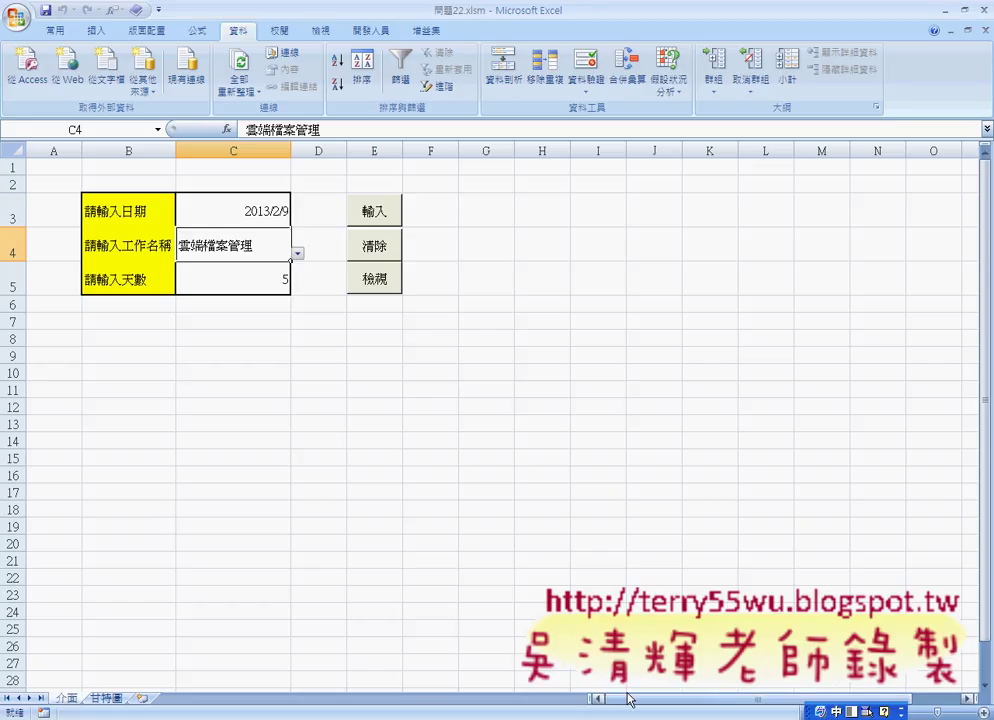
# Return to the VBA editor, reposition its window, and dismiss VBAProject's insert menu unused
pyautogui.hotkey('alt', 'F11')
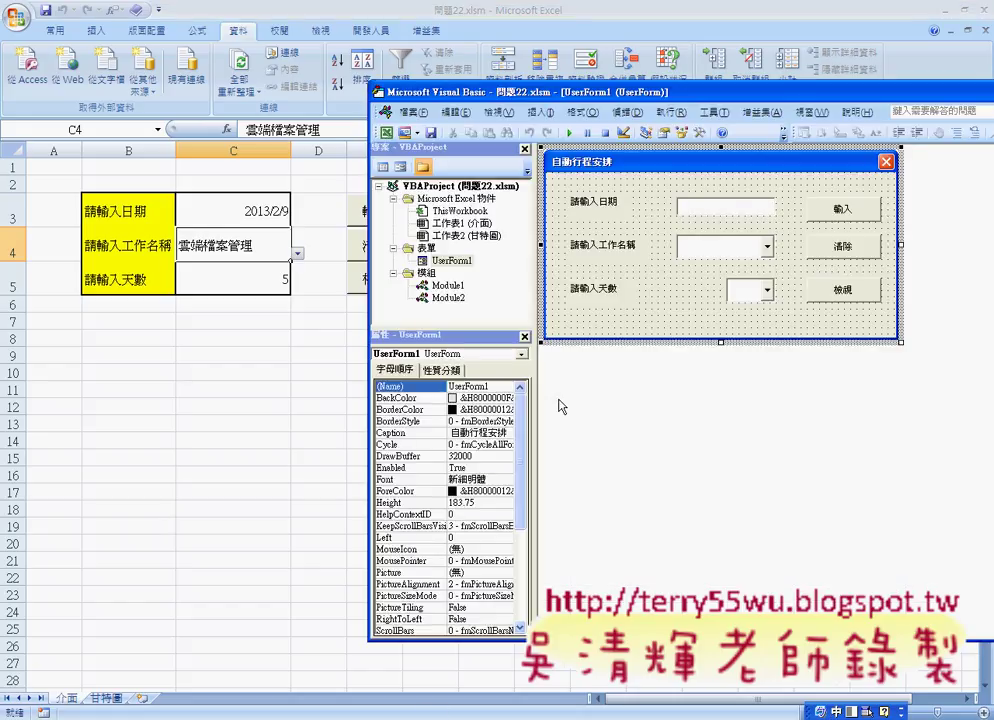
pyautogui.moveTo(540, 95); pyautogui.dragTo(309, 90)
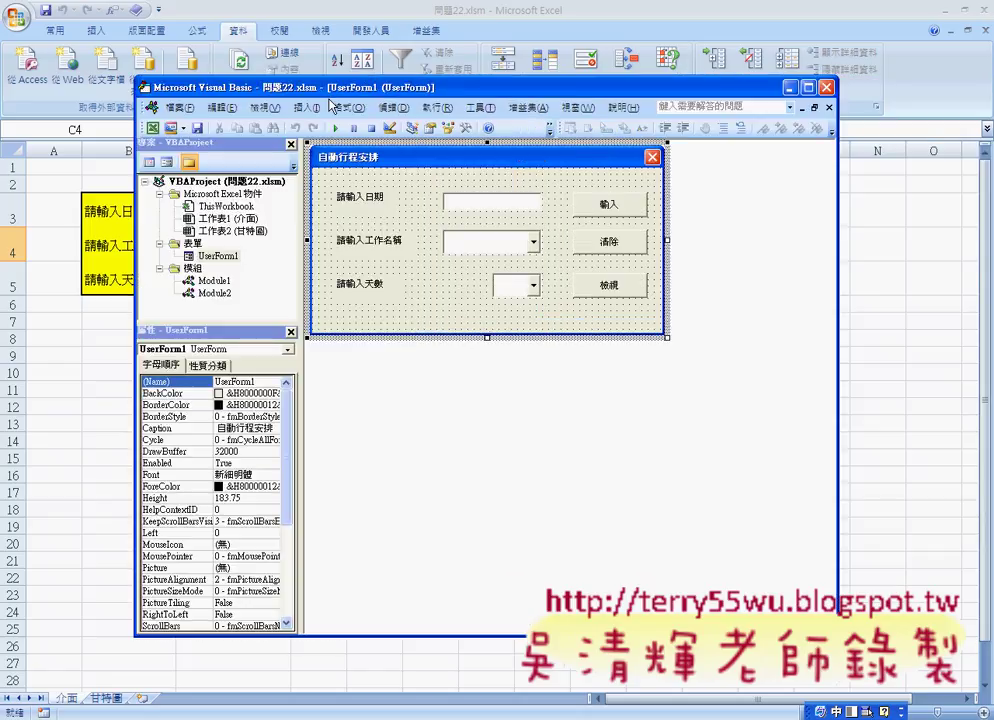
pyautogui.moveTo(335, 104); pyautogui.dragTo(608, 125)
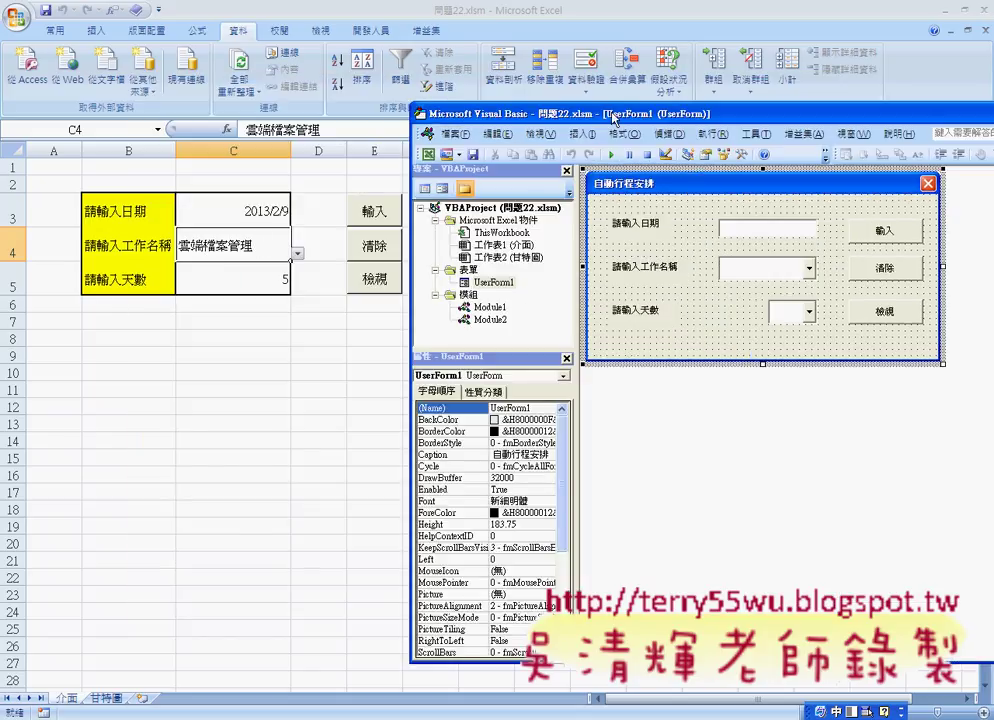
pyautogui.moveTo(613, 113)
pyautogui.mouseDown()
pyautogui.moveTo(443, 113)
pyautogui.moveTo(459, 102)
pyautogui.mouseUp()
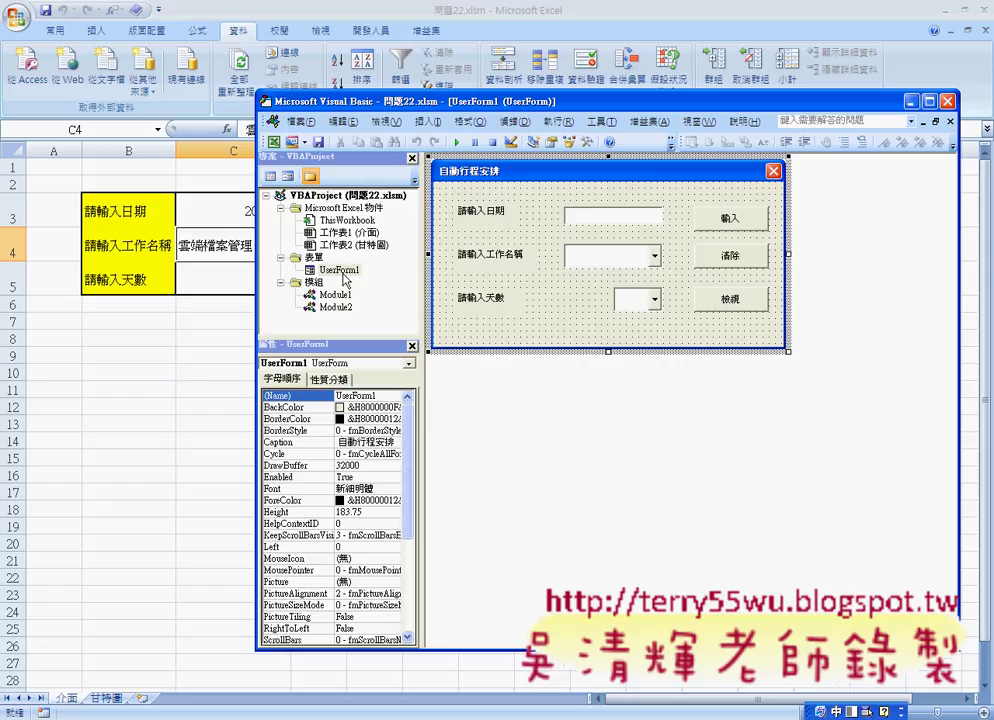
pyautogui.rightClick(387, 196)
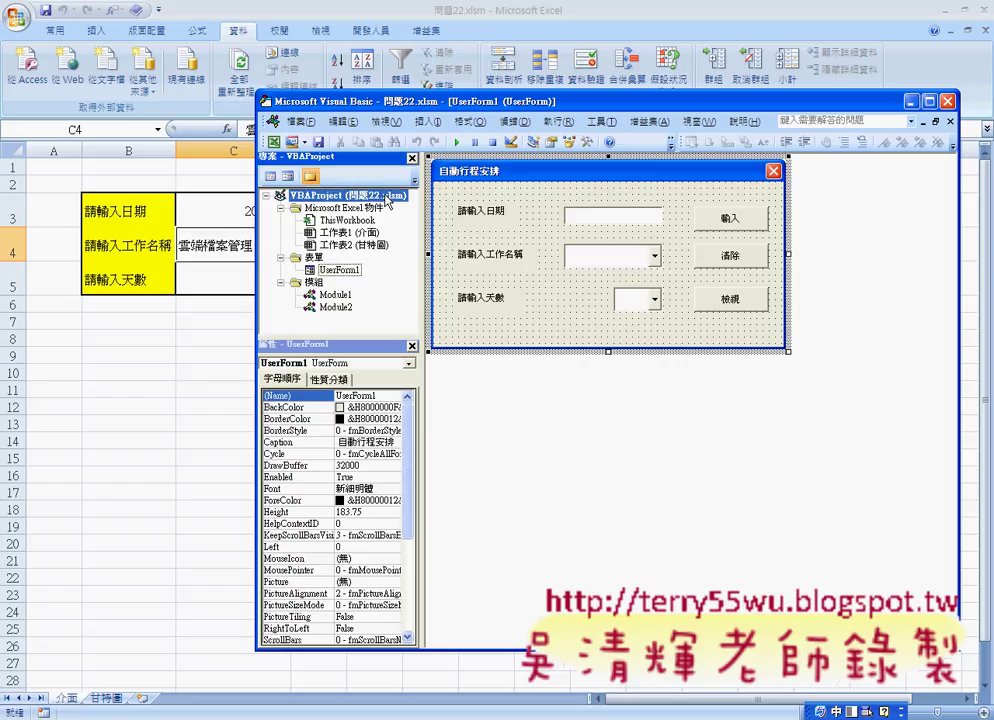
pyautogui.moveTo(495, 260)
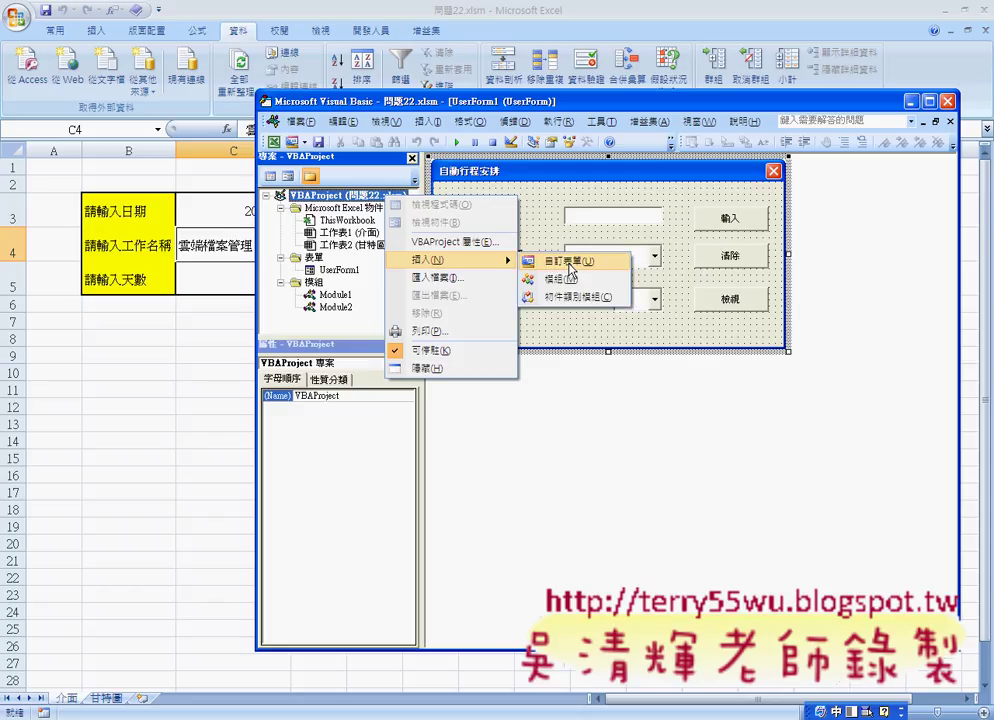
pyautogui.click(632, 195)
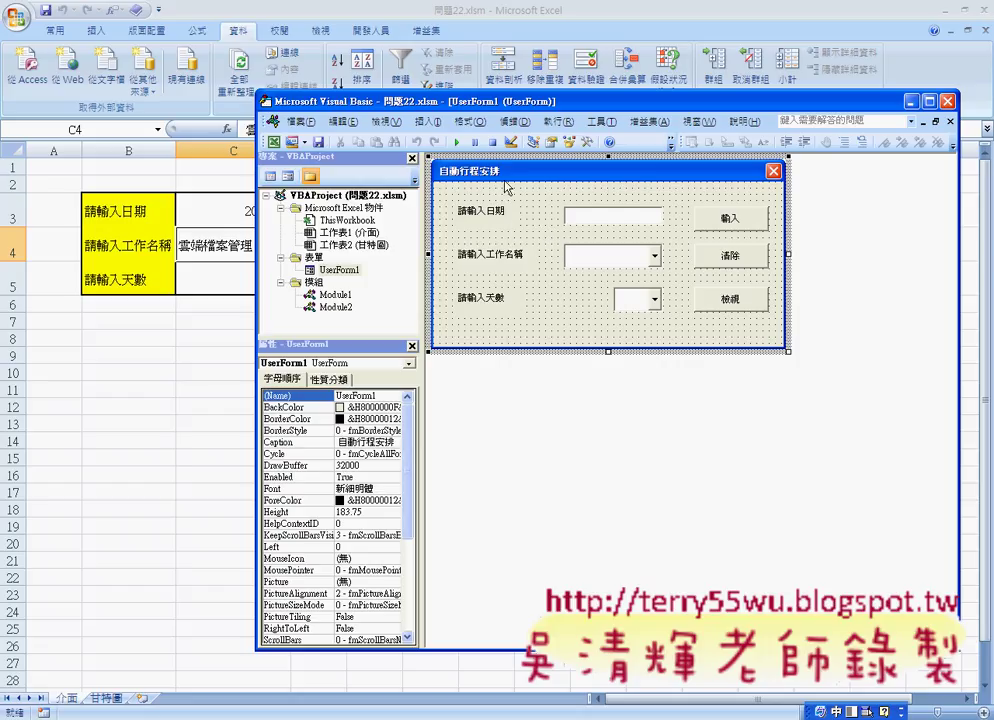
# Annotate the form title 自動行程安排, its Caption value, and the form's labels including 請輸入天數
pyautogui.moveTo(400, 101); pyautogui.dragTo(491, 107)
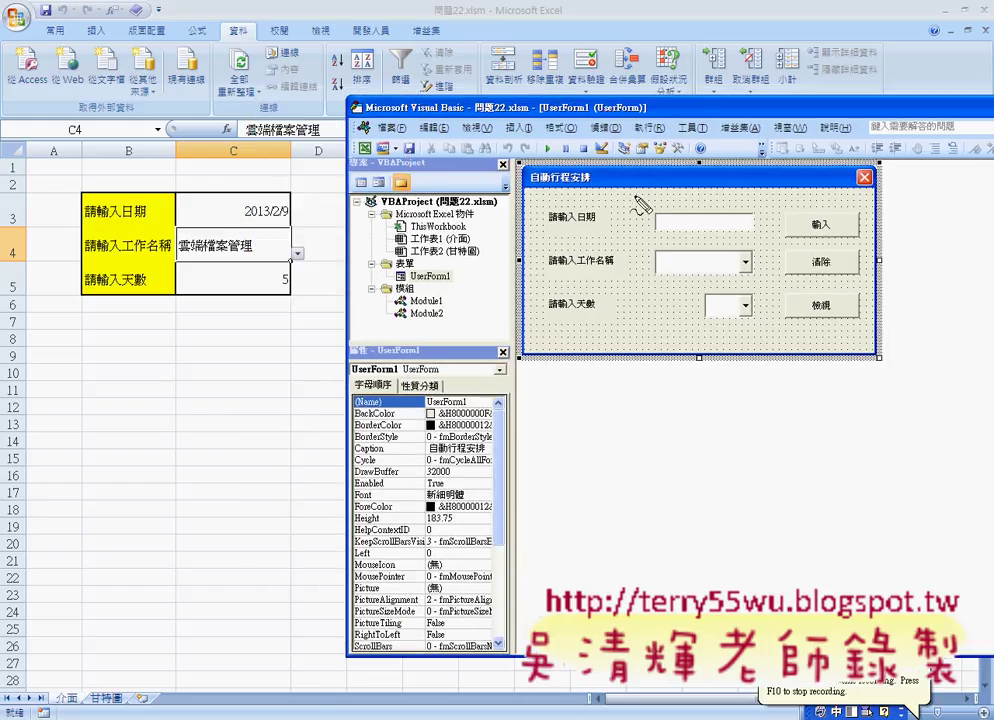
pyautogui.moveTo(556, 192); pyautogui.dragTo(592, 196)
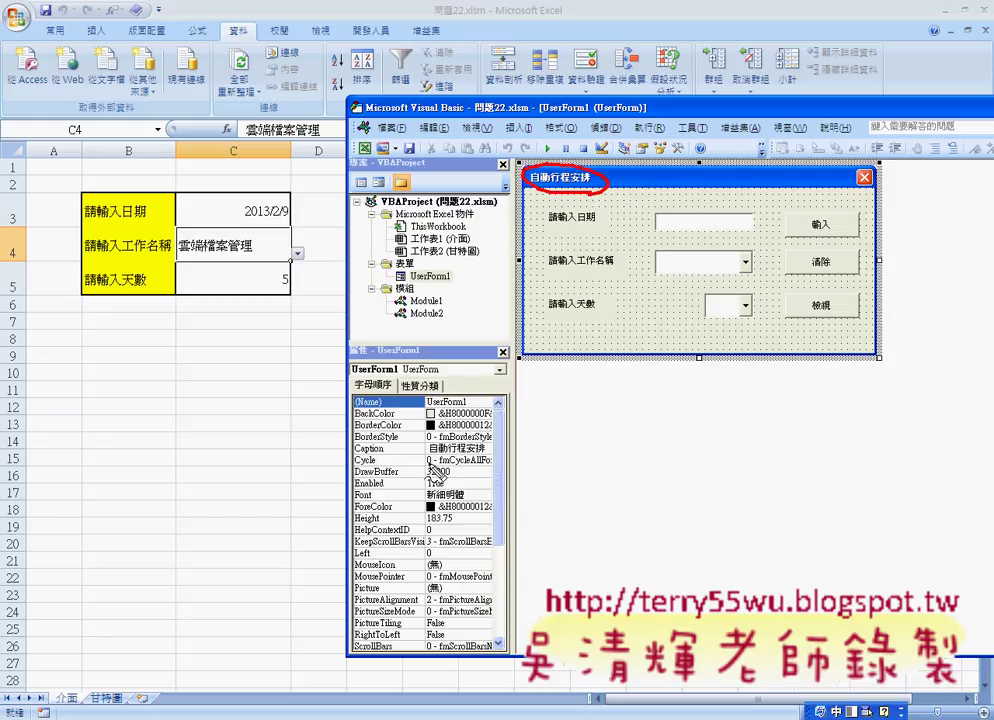
pyautogui.moveTo(463, 469)
pyautogui.mouseDown()
pyautogui.moveTo(476, 467)
pyautogui.moveTo(470, 441)
pyautogui.mouseUp()
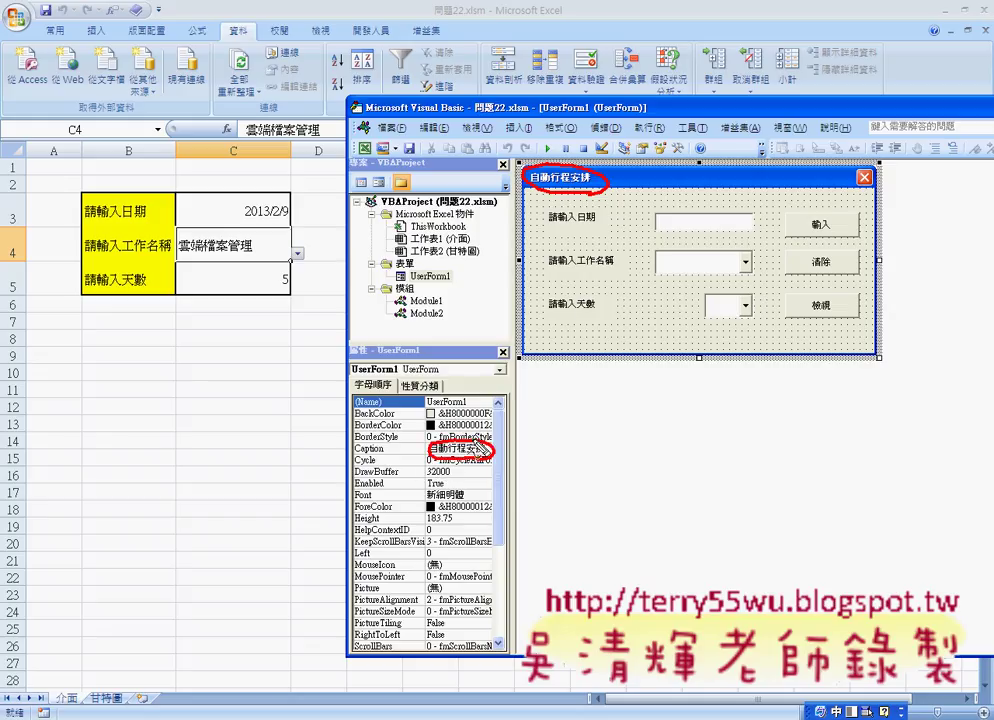
pyautogui.moveTo(447, 438)
pyautogui.mouseDown()
pyautogui.moveTo(530, 205)
pyautogui.moveTo(582, 228)
pyautogui.mouseUp()
pyautogui.moveTo(550, 266); pyautogui.dragTo(596, 265)
pyautogui.moveTo(550, 314); pyautogui.dragTo(588, 313)
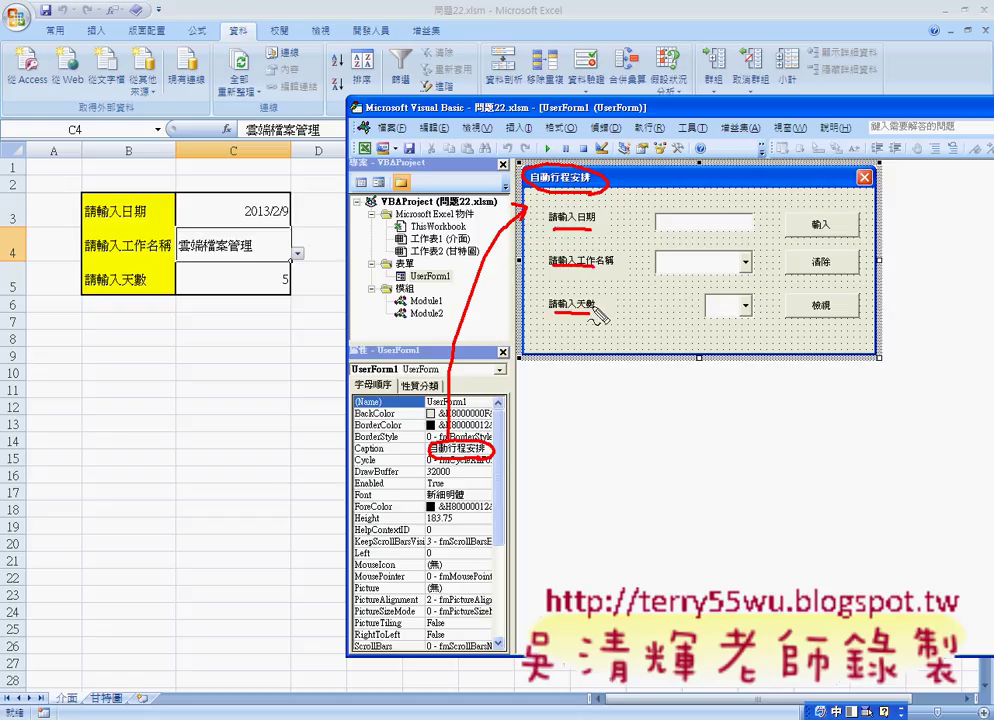
pyautogui.press('Escape')
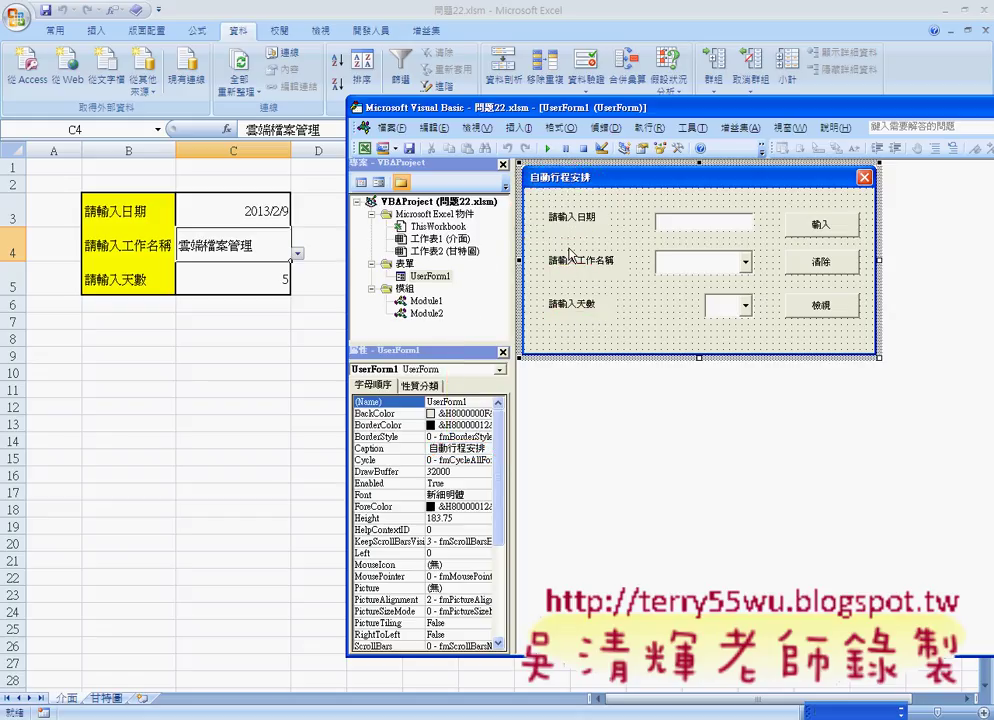
# Check the 請輸入日期 label's Caption and the 請輸入天數 label's name Label3, then select textbox t01
pyautogui.click(573, 218)
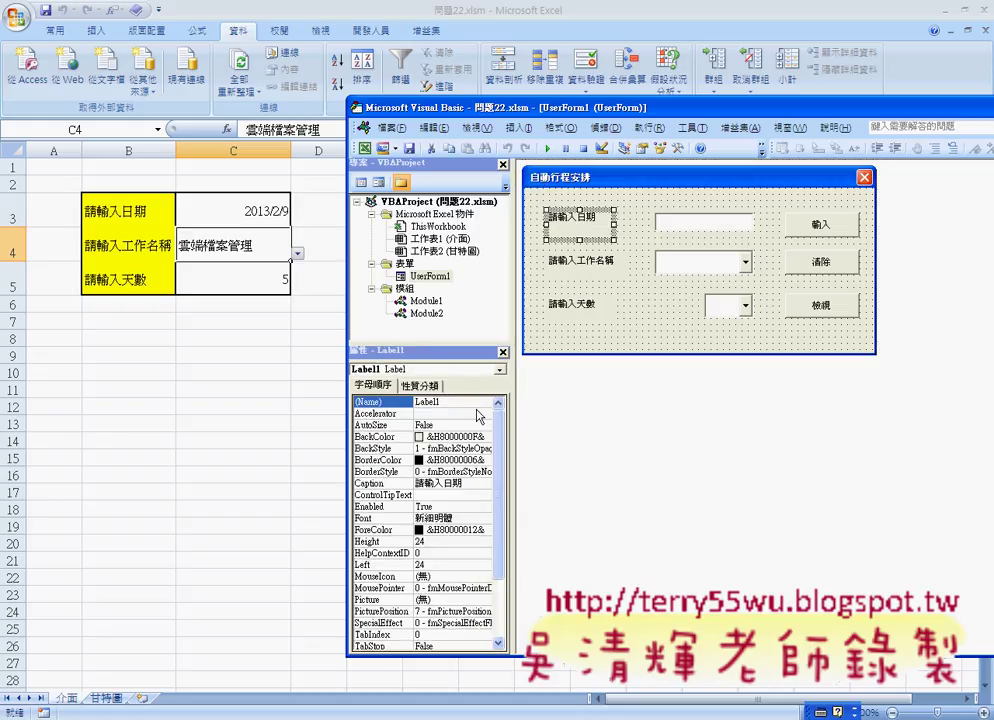
pyautogui.click(440, 484)
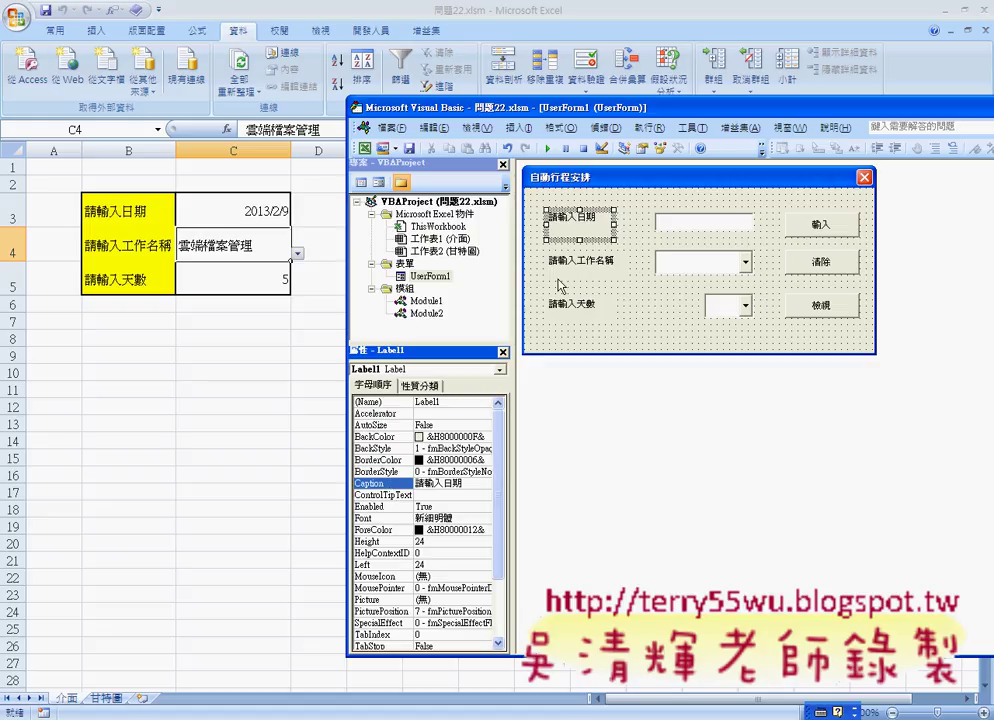
pyautogui.click(615, 319)
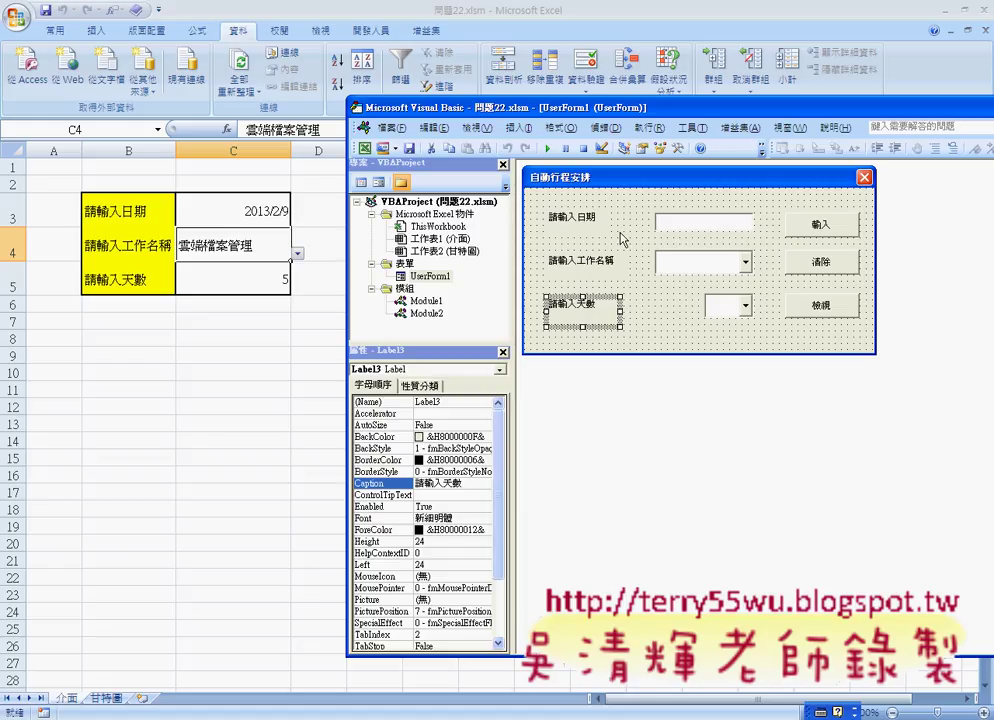
pyautogui.click(380, 402)
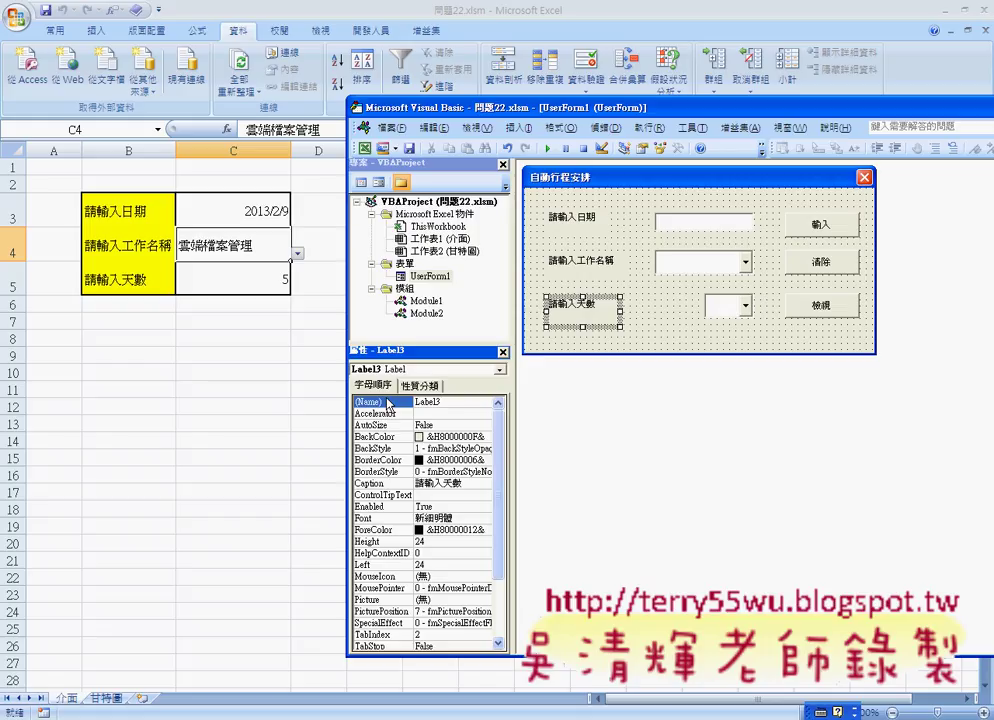
pyautogui.click(738, 230)
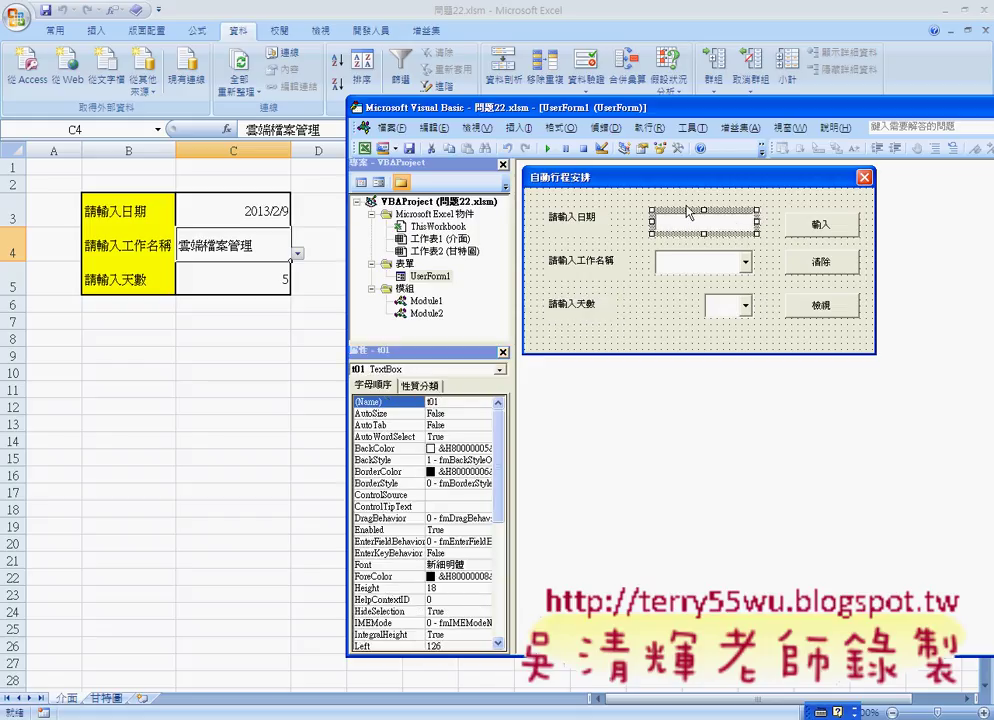
# Show the Toolbox and view the properties of combo boxes cb01 and cb02
pyautogui.click(679, 148)
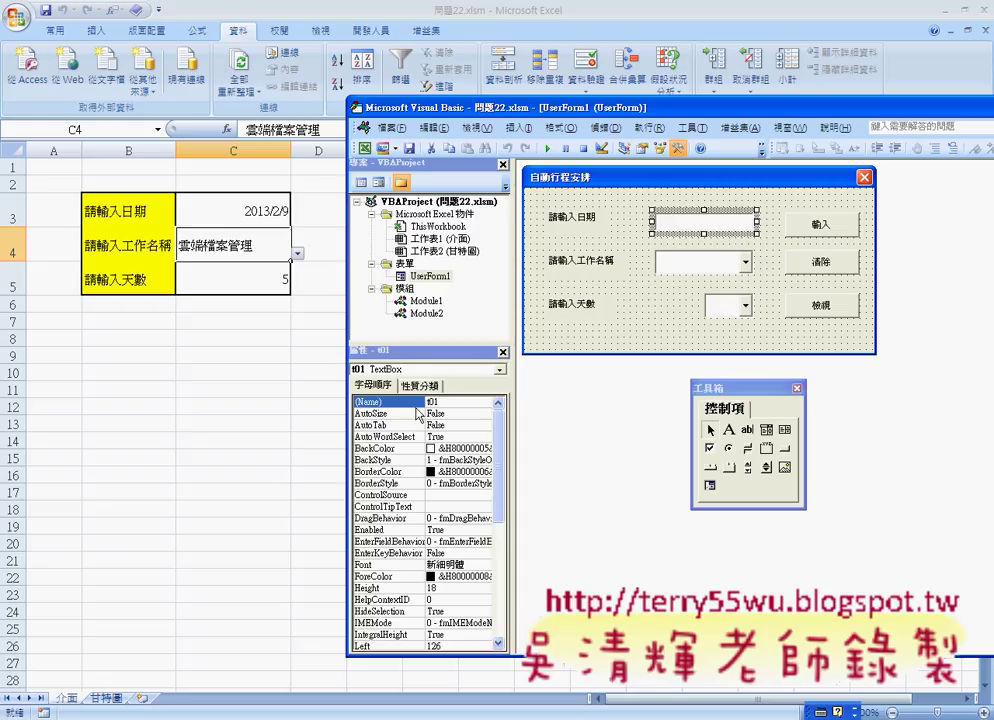
pyautogui.click(712, 271)
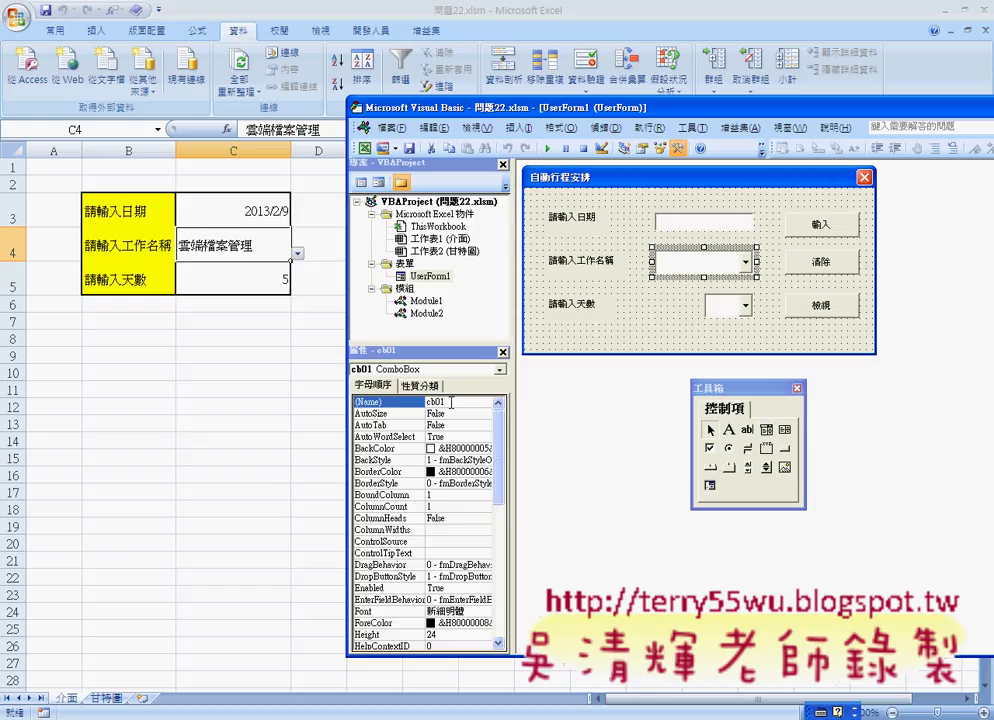
pyautogui.click(718, 308)
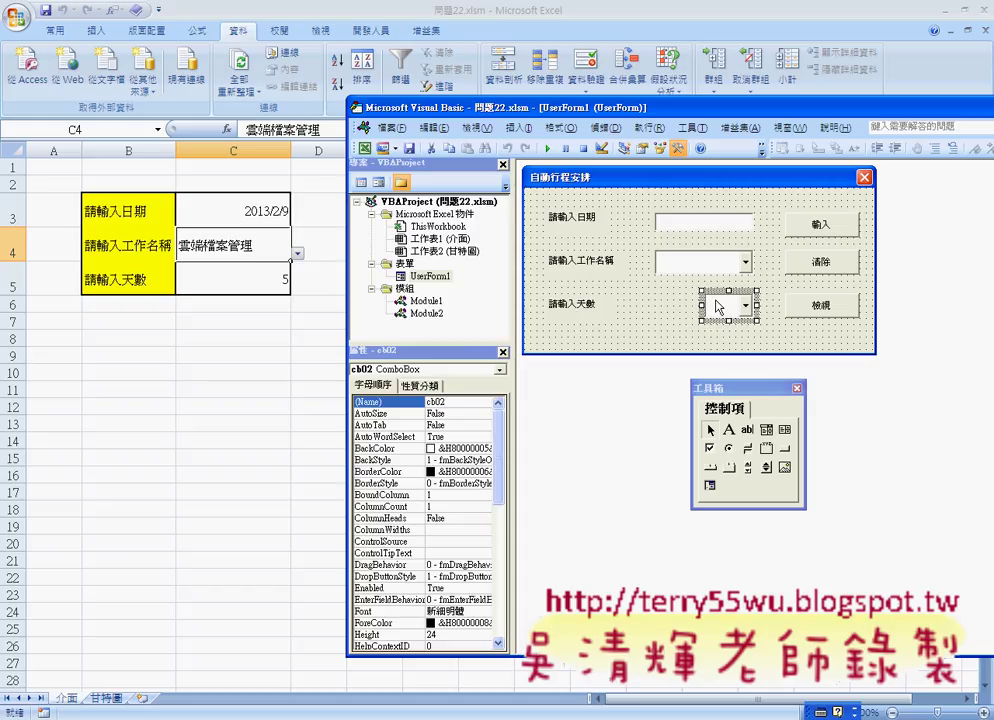
# View the properties of buttons 輸入, 清除 b02 and 檢視 b03, then of the form itself
pyautogui.click(836, 228)
pyautogui.click(822, 262)
pyautogui.click(820, 293)
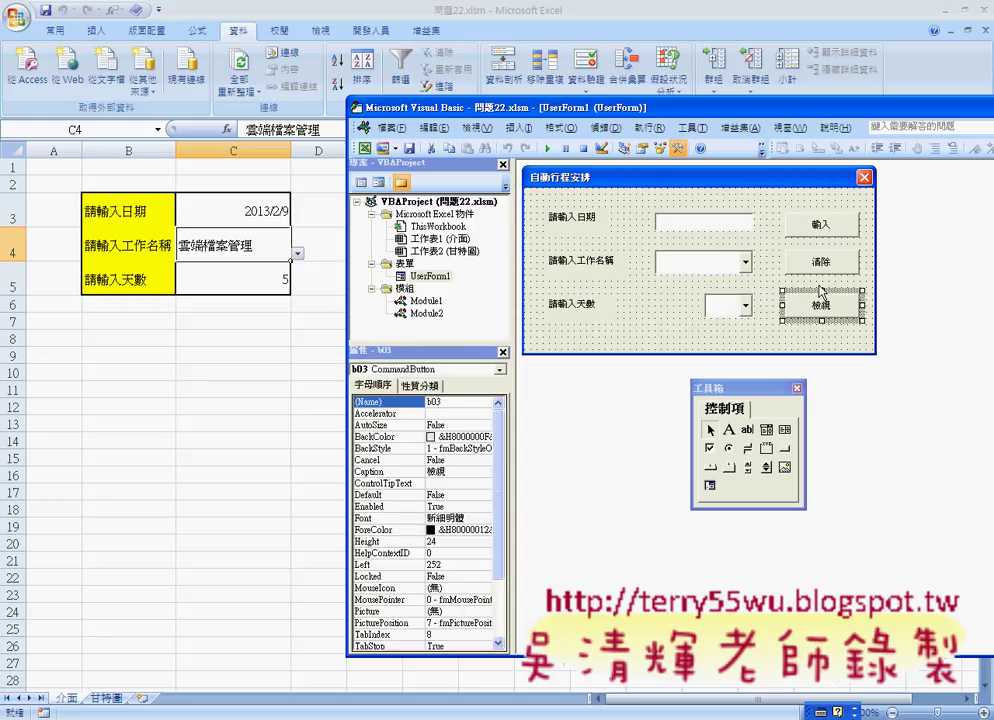
pyautogui.click(836, 228)
pyautogui.click(822, 262)
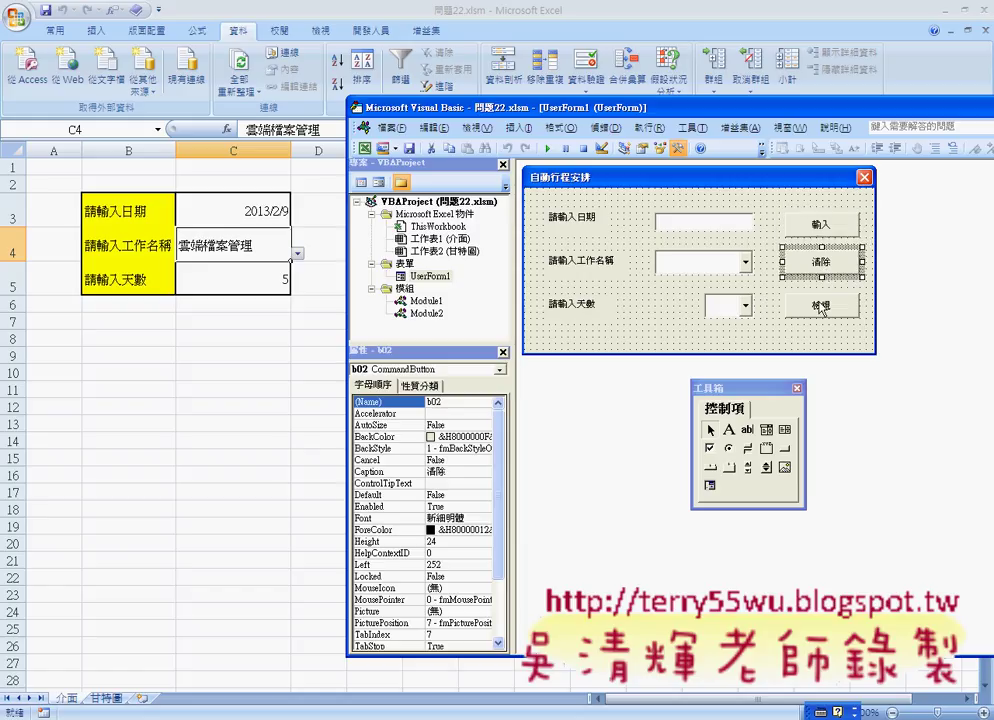
pyautogui.click(820, 306)
pyautogui.click(644, 303)
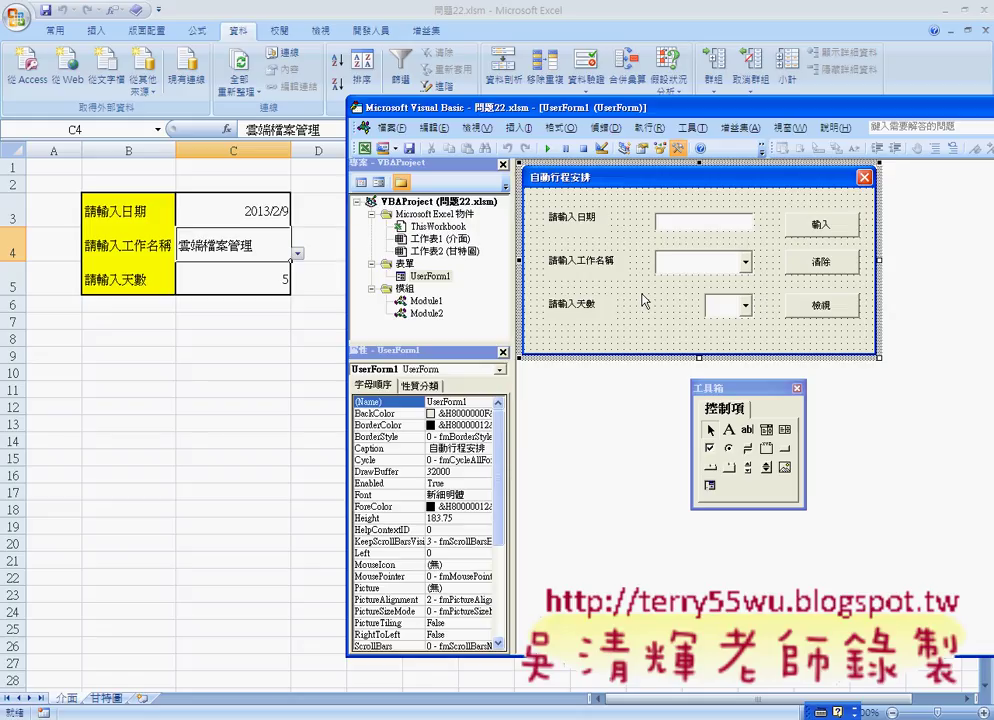
# Select the sheet's input area B2:D6, then return to the editor and shift it left
pyautogui.click(152, 180)
pyautogui.moveTo(152, 180)
pyautogui.mouseDown()
pyautogui.moveTo(326, 306)
pyautogui.moveTo(412, 323)
pyautogui.mouseUp()
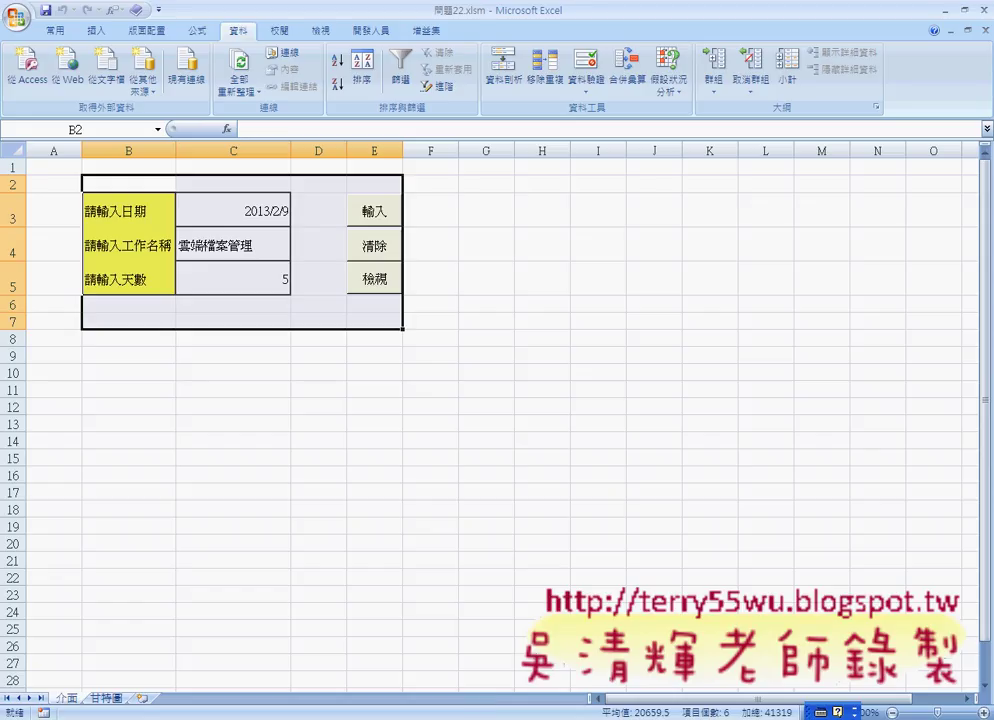
pyautogui.hotkey('alt', 'F11')
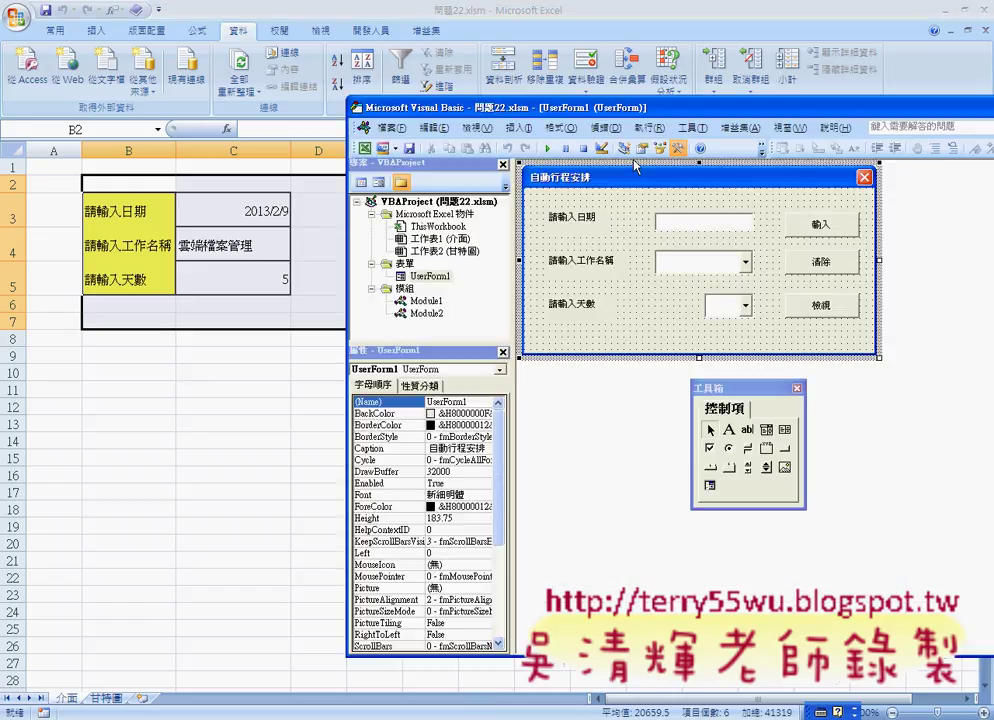
pyautogui.moveTo(601, 111); pyautogui.dragTo(557, 110)
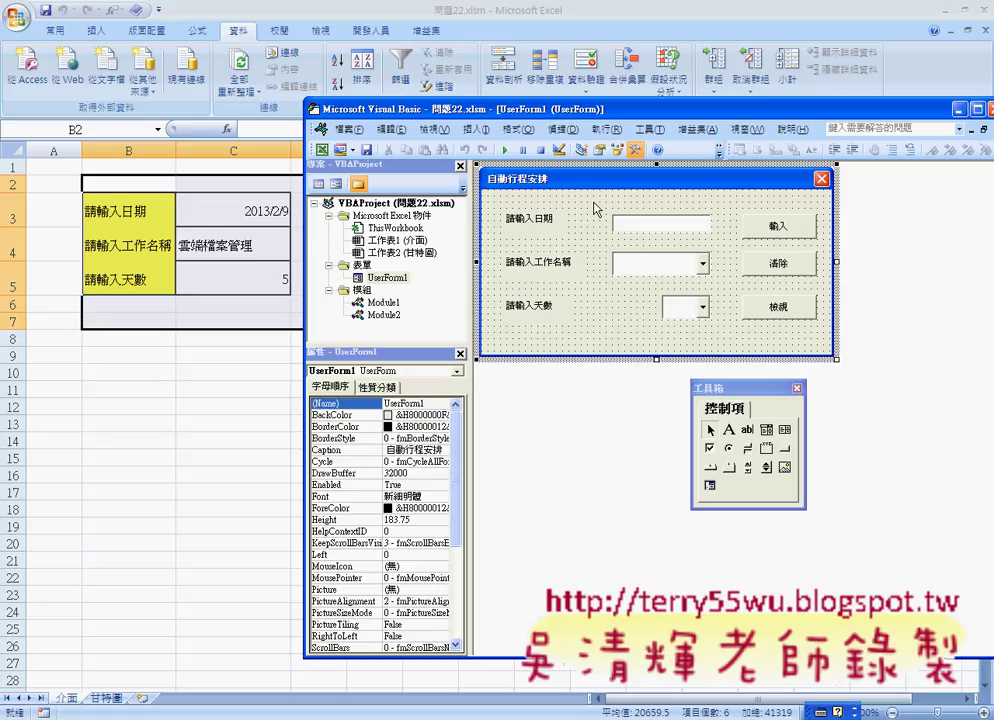
# Compare combo boxes cb01 and cb02 with the sheet's task-name cell C4
pyautogui.click(700, 266)
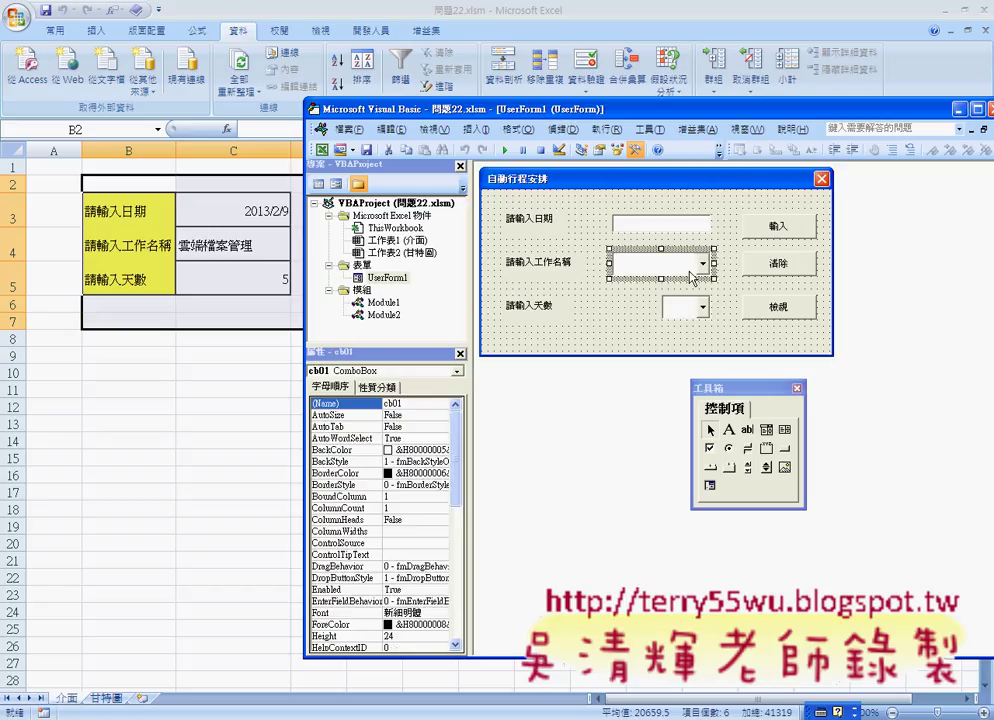
pyautogui.click(698, 312)
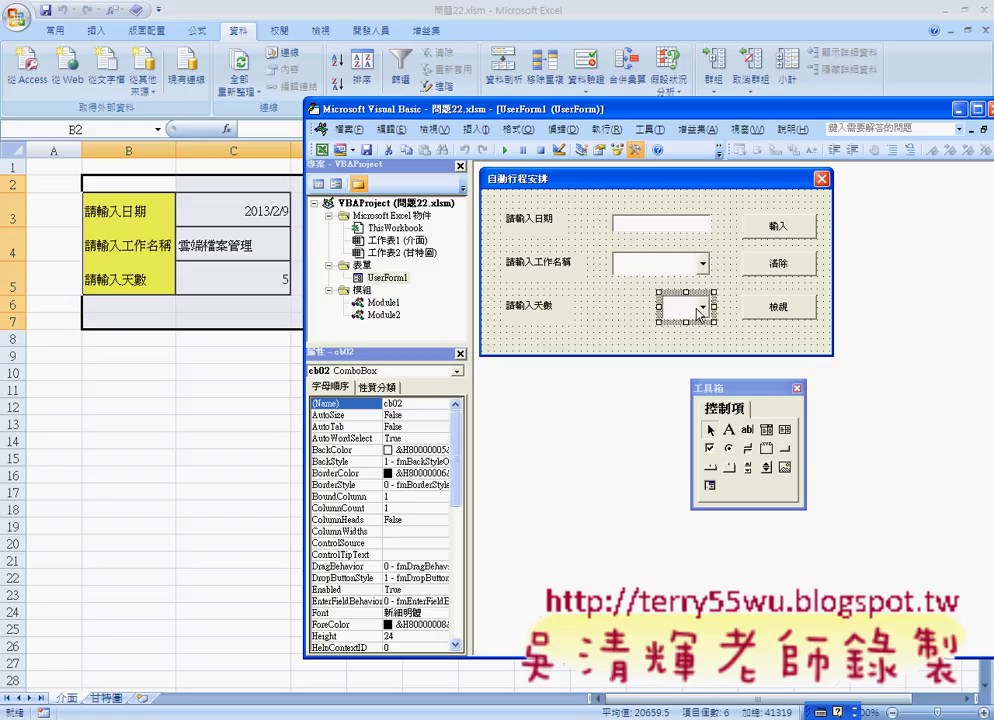
pyautogui.click(630, 274)
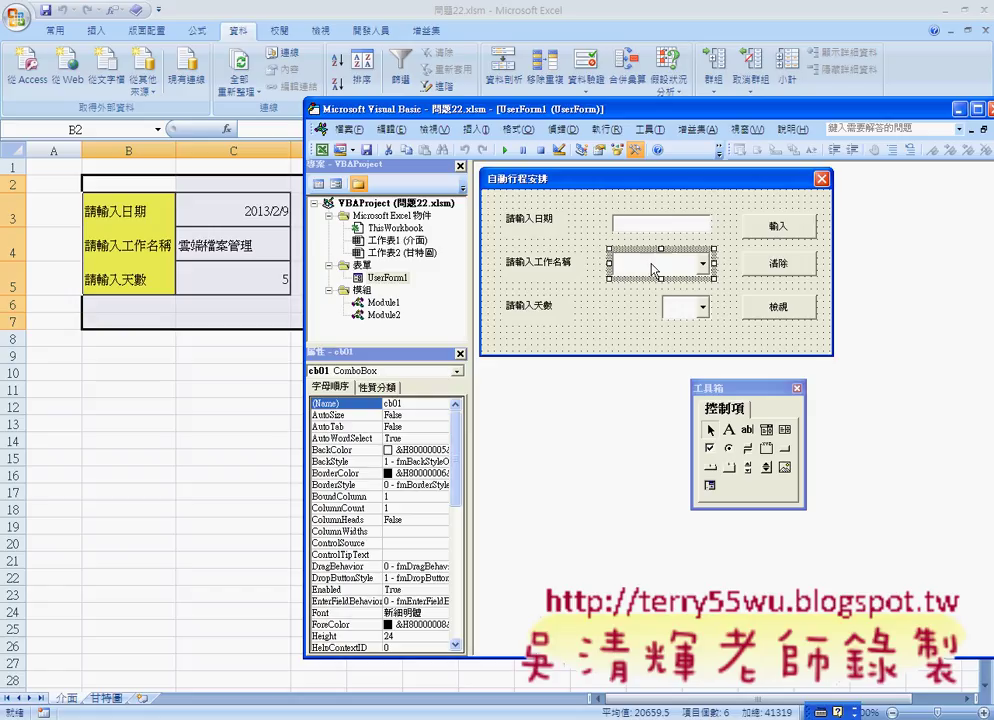
pyautogui.click(247, 244)
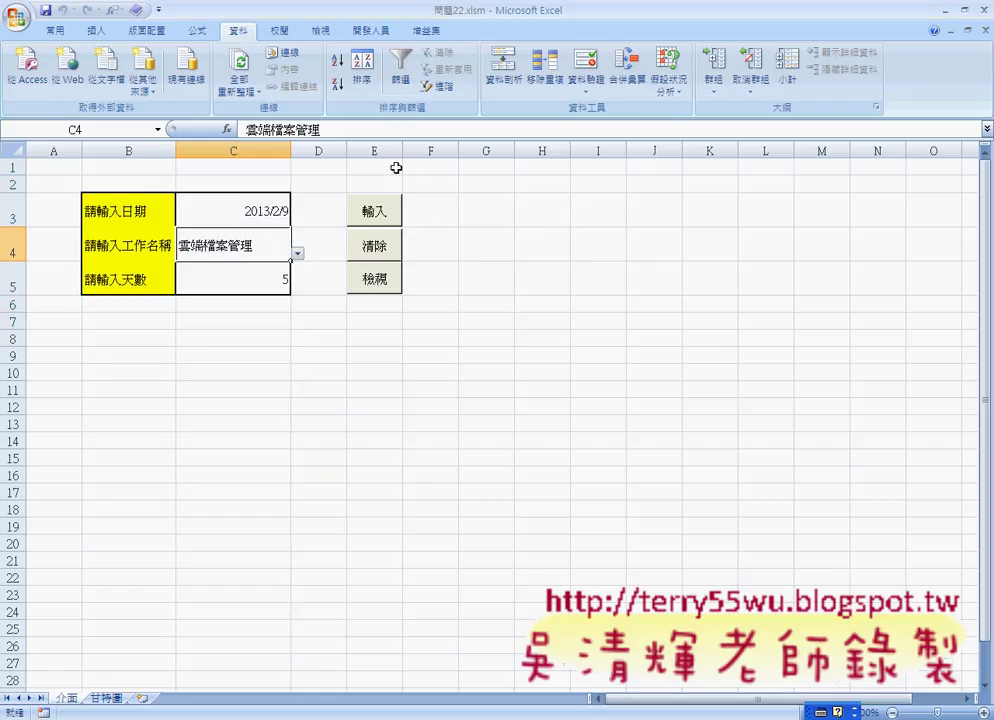
# Review C4's Data Validation list source, cancel without changes, and return to the VBA form designer
pyautogui.click(587, 66)
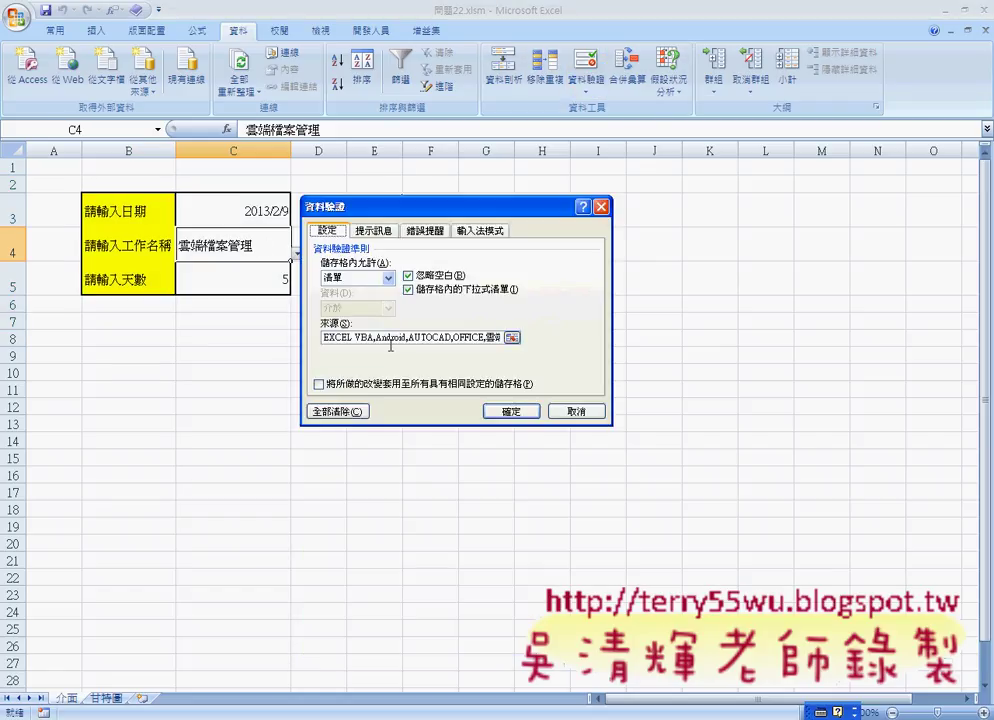
pyautogui.click(579, 411)
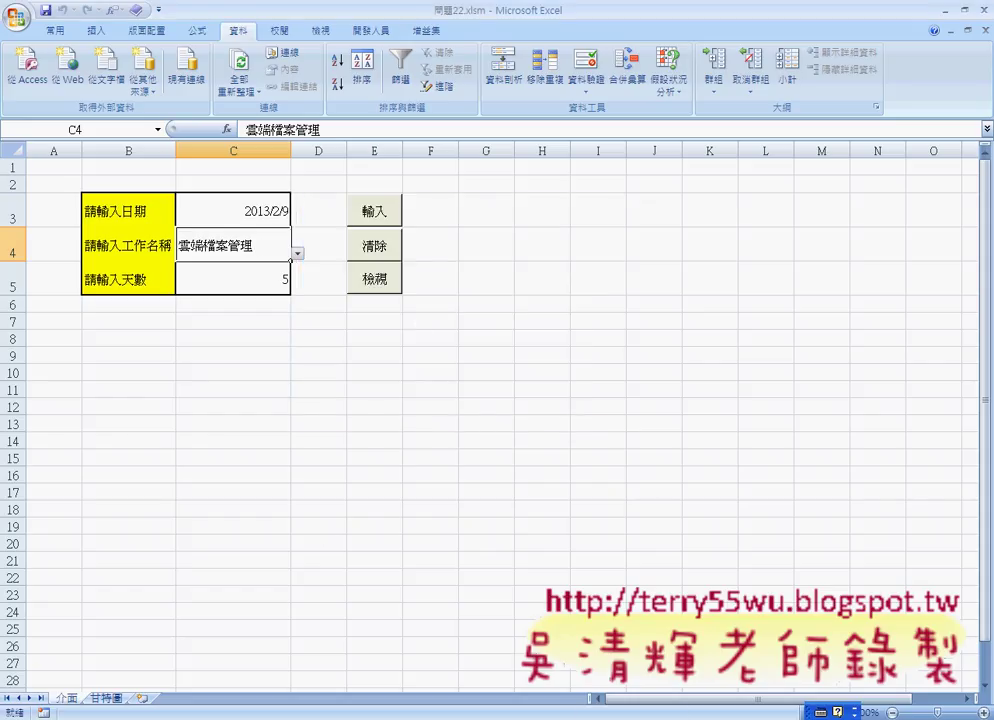
pyautogui.hotkey('alt', 'F11')
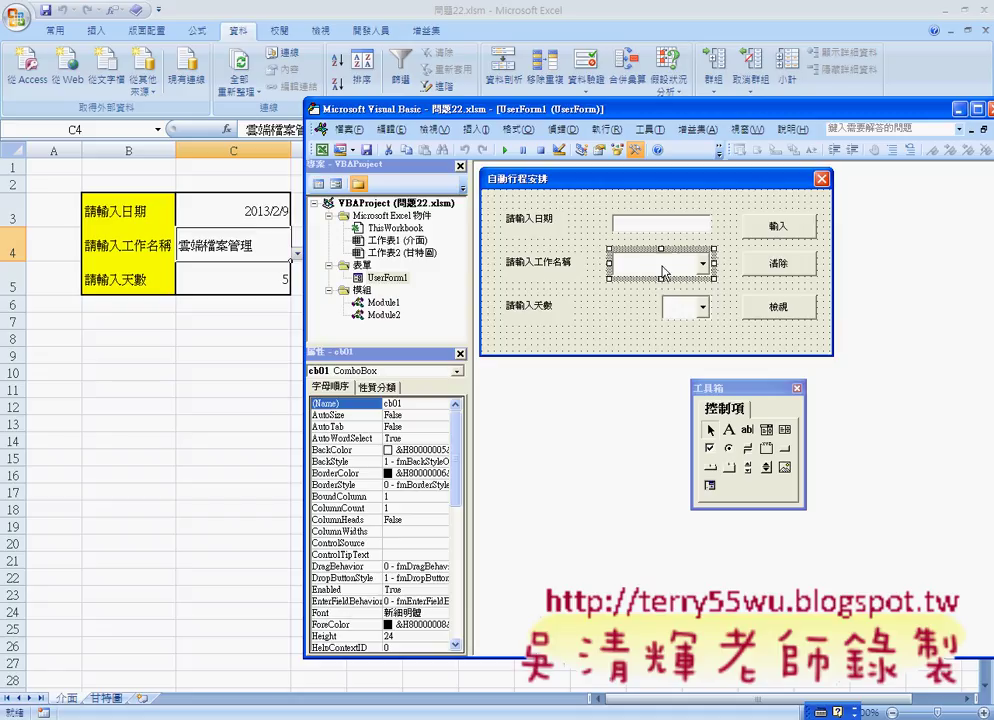
# Step through cb02, t01 and button b01 to 檢視 b03, then slide the editor right to show the sheet buttons
pyautogui.click(685, 316)
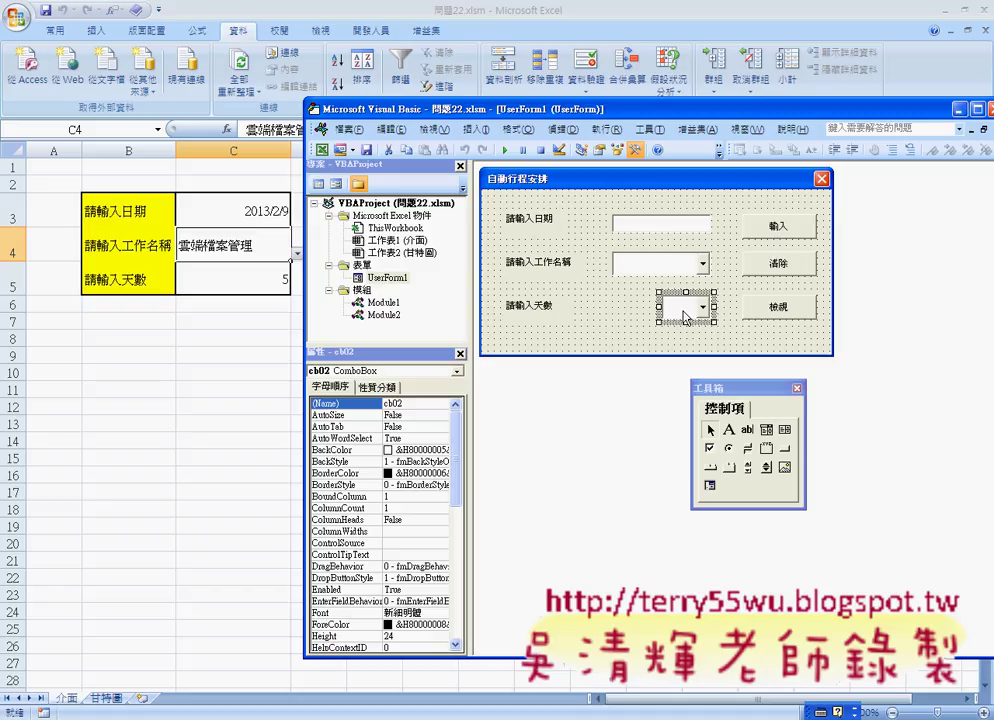
pyautogui.click(680, 229)
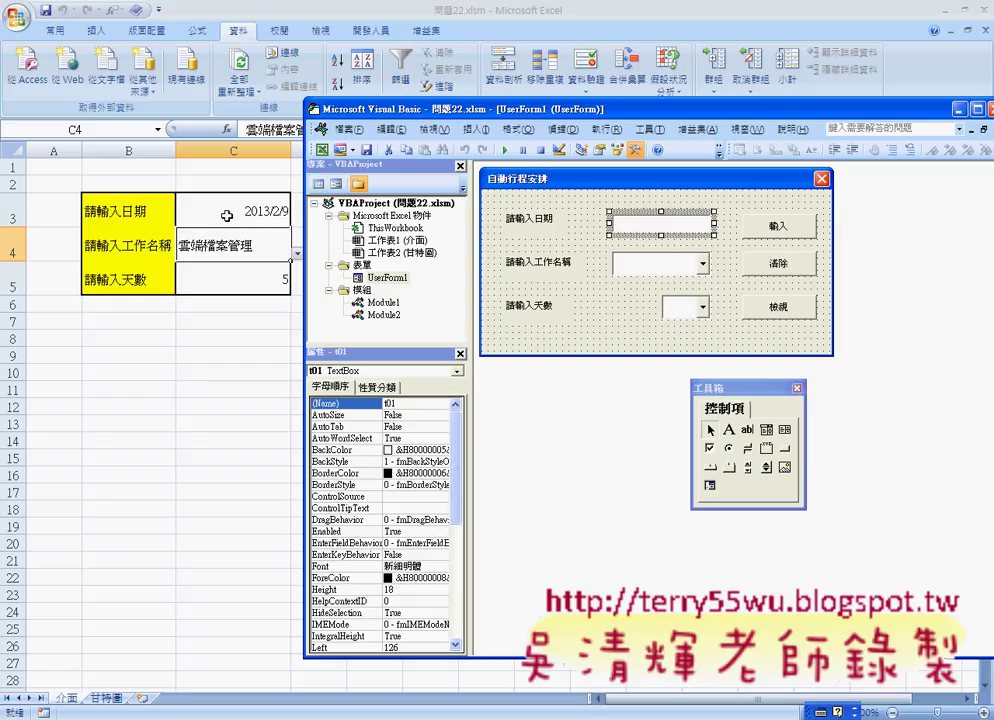
pyautogui.click(763, 227)
pyautogui.press('Tab')
pyautogui.press('Tab')
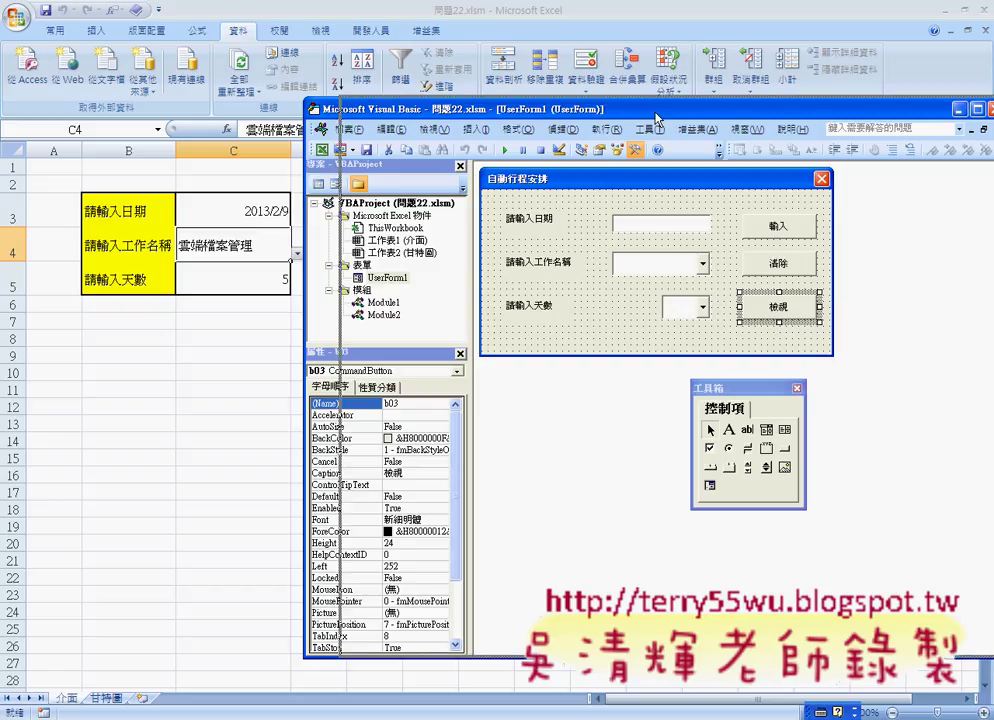
pyautogui.moveTo(620, 109); pyautogui.dragTo(696, 112)
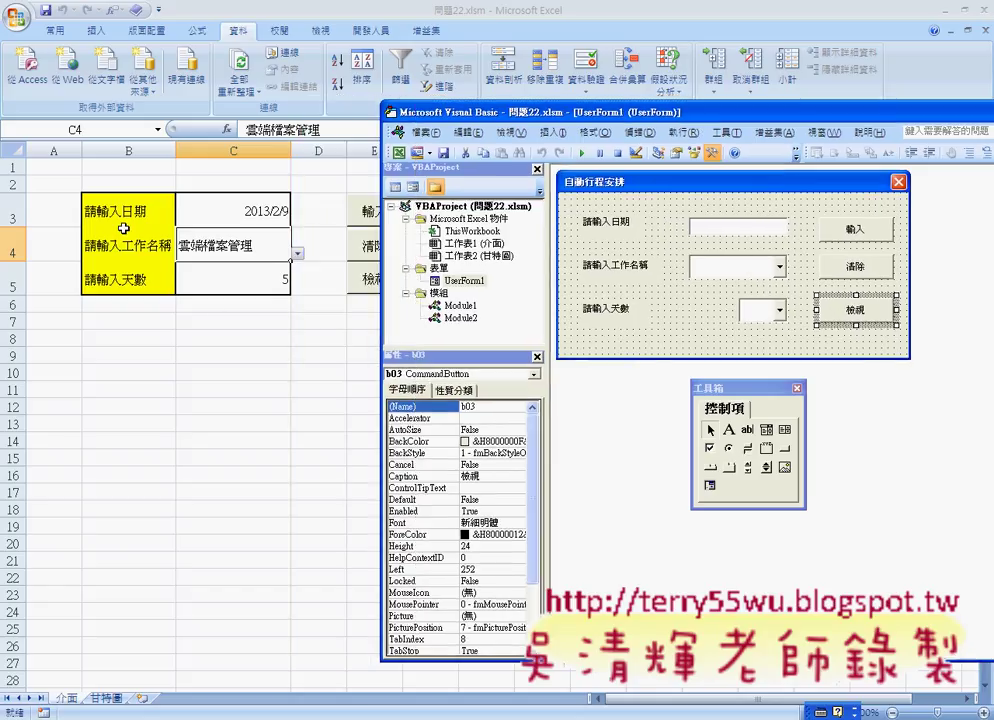